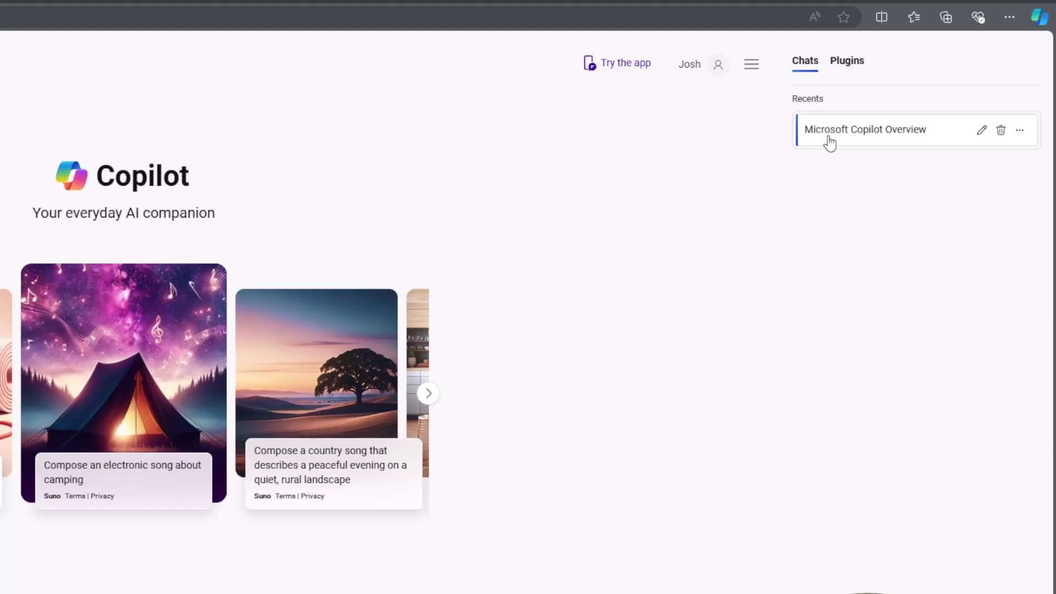
Reopen the 'Microsoft Copilot Overview' chat and follow it to the microsoft.com Copilot pricing page.
left_click(859, 135)
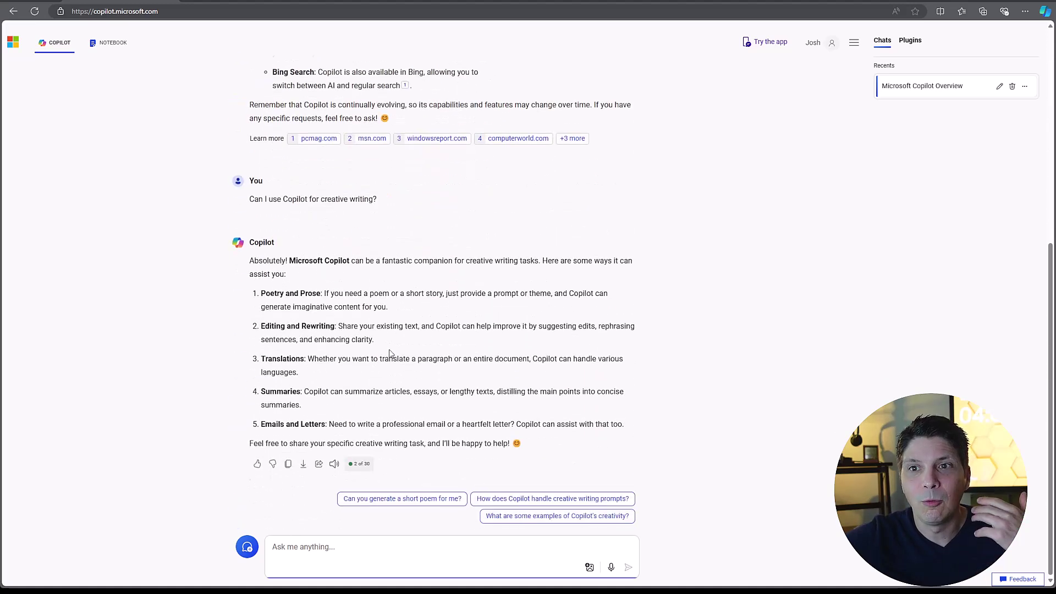
scroll(394, 343, "up", 7)
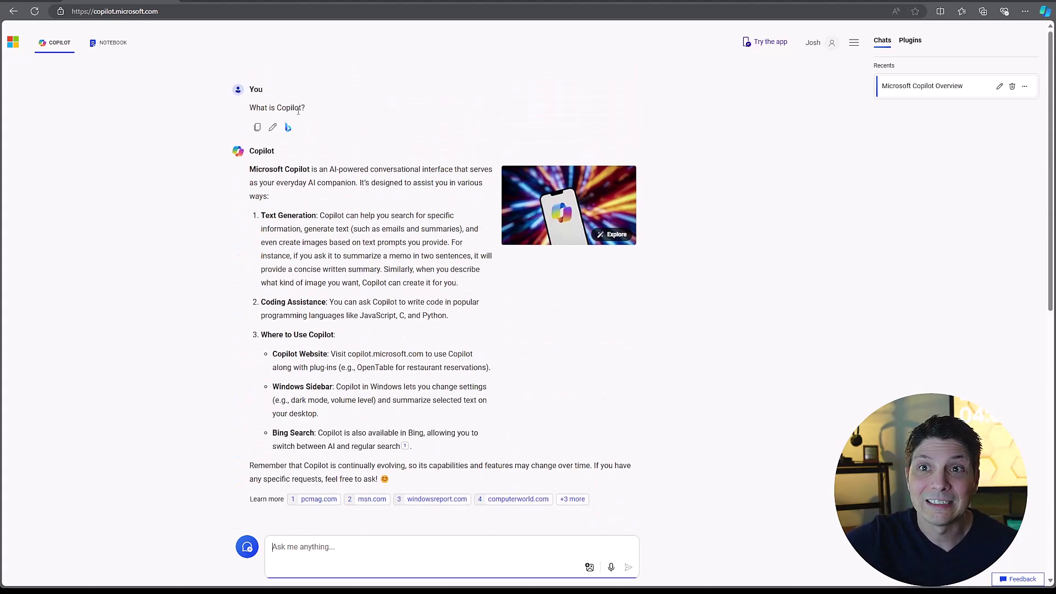
left_click(326, 242)
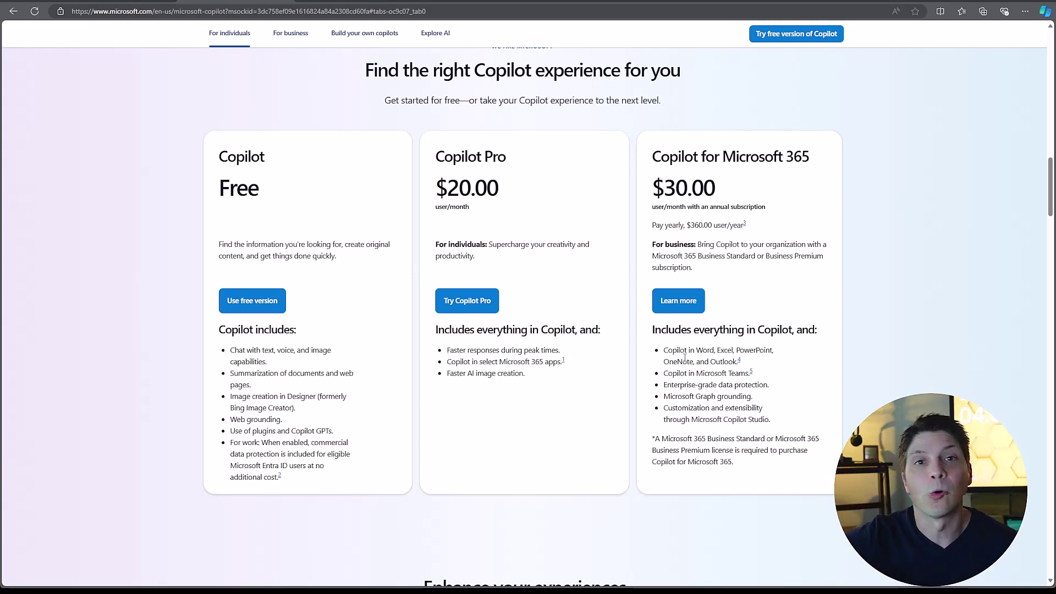
Under 'Enhance your experiences', view the Edge overview, then switch to the Windows overview.
scroll(807, 429, "down", 8)
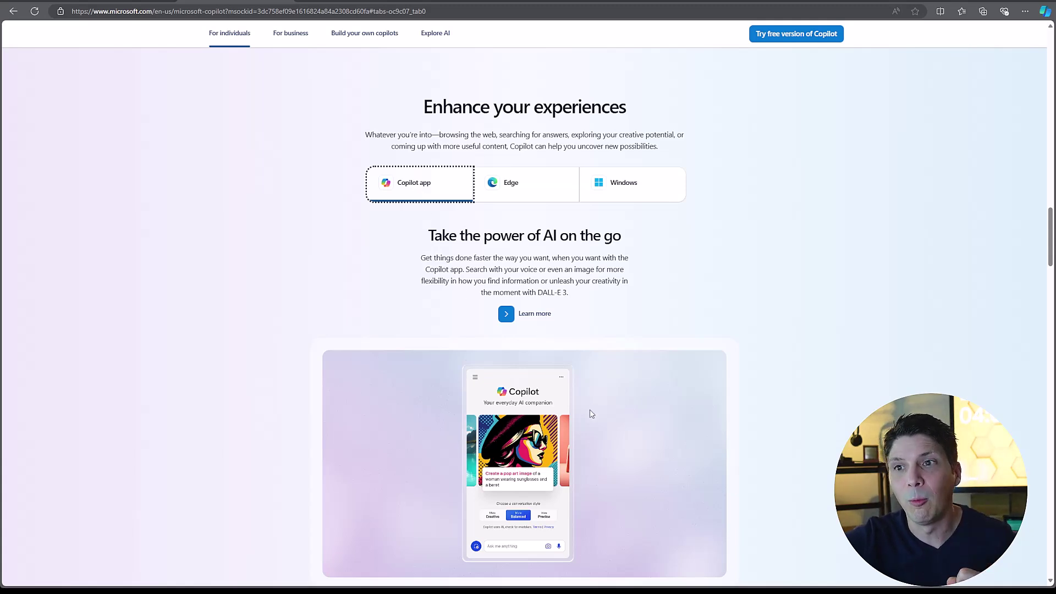
mouse_move(538, 489)
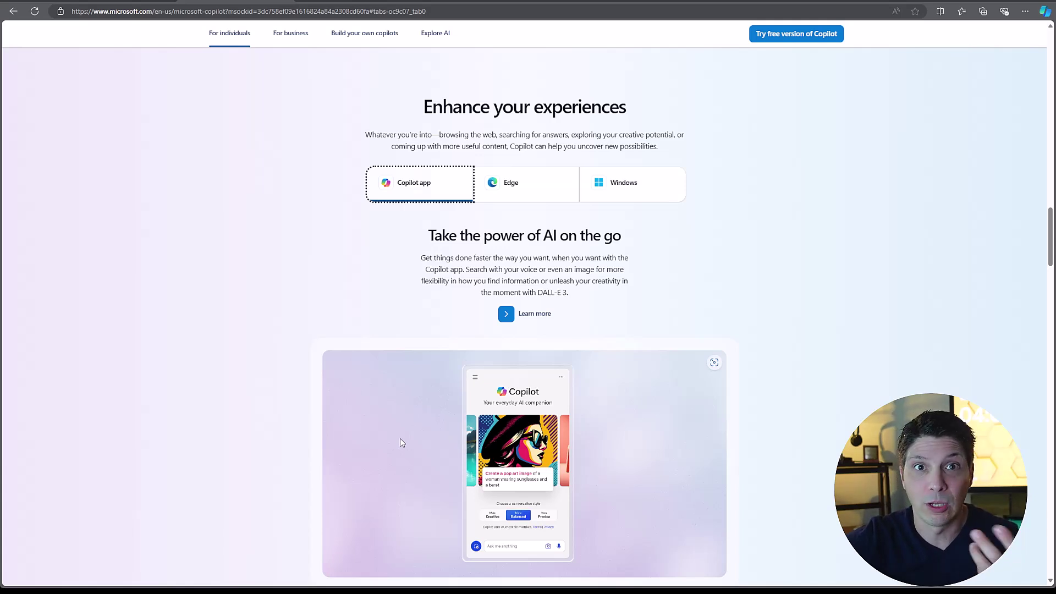
left_click(552, 190)
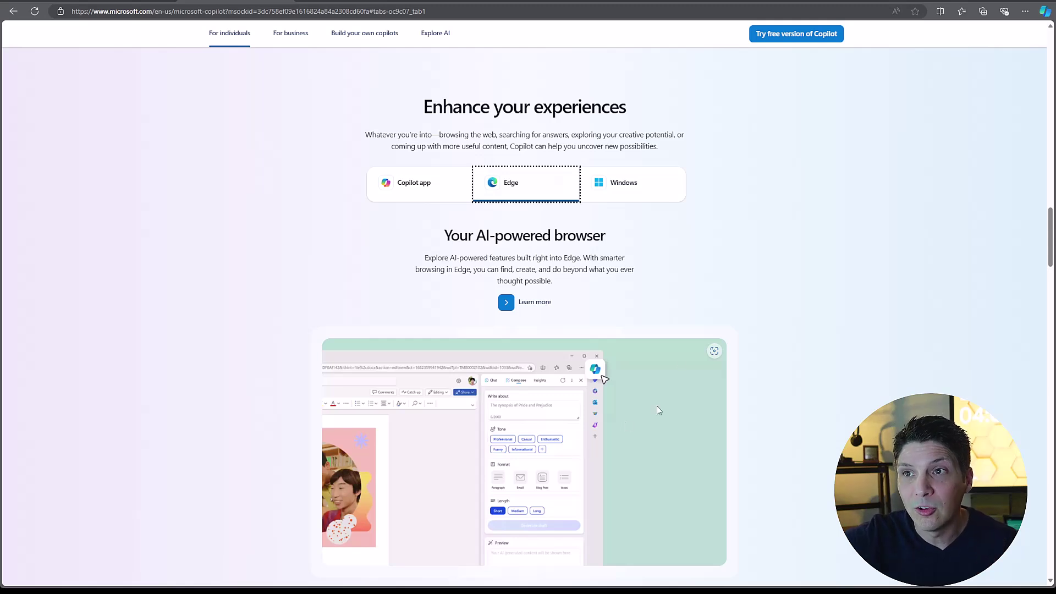
left_click(633, 180)
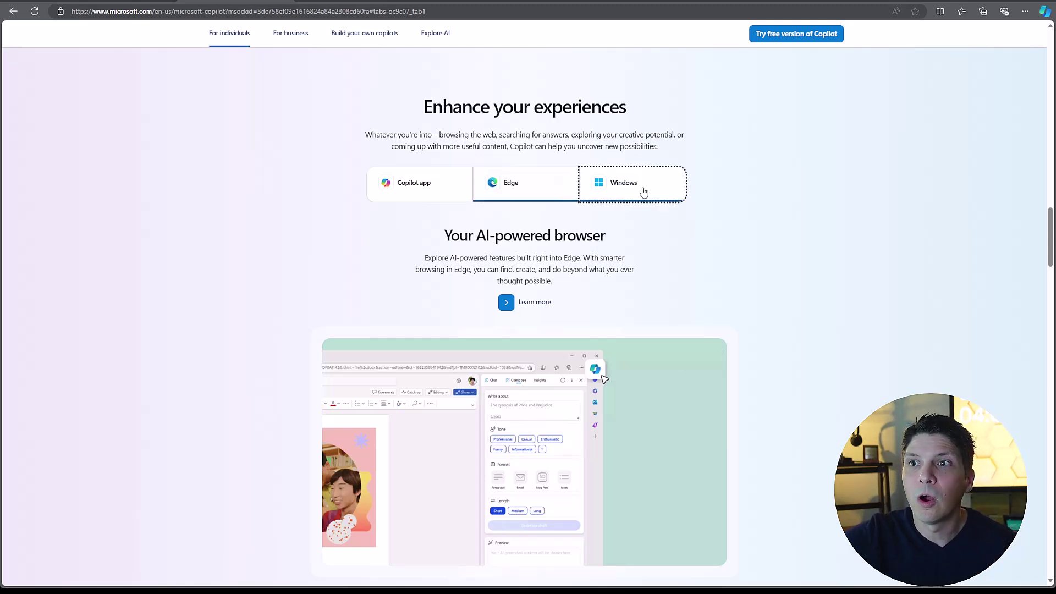
left_click(636, 190)
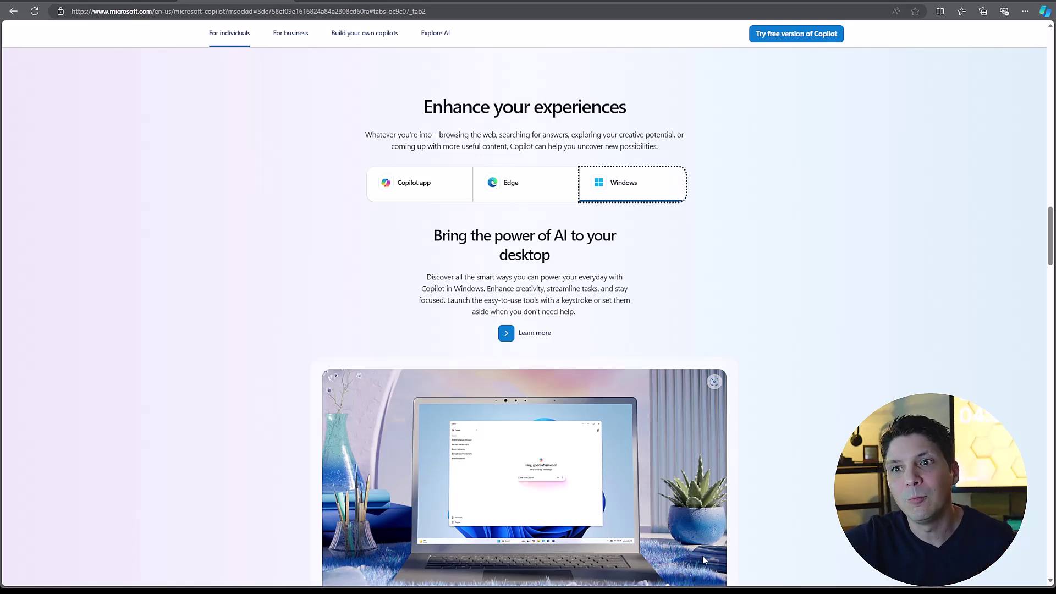
Scroll to 'Build your own copilots', then go back to the copilot.microsoft.com home page.
scroll(702, 556, "down", 15)
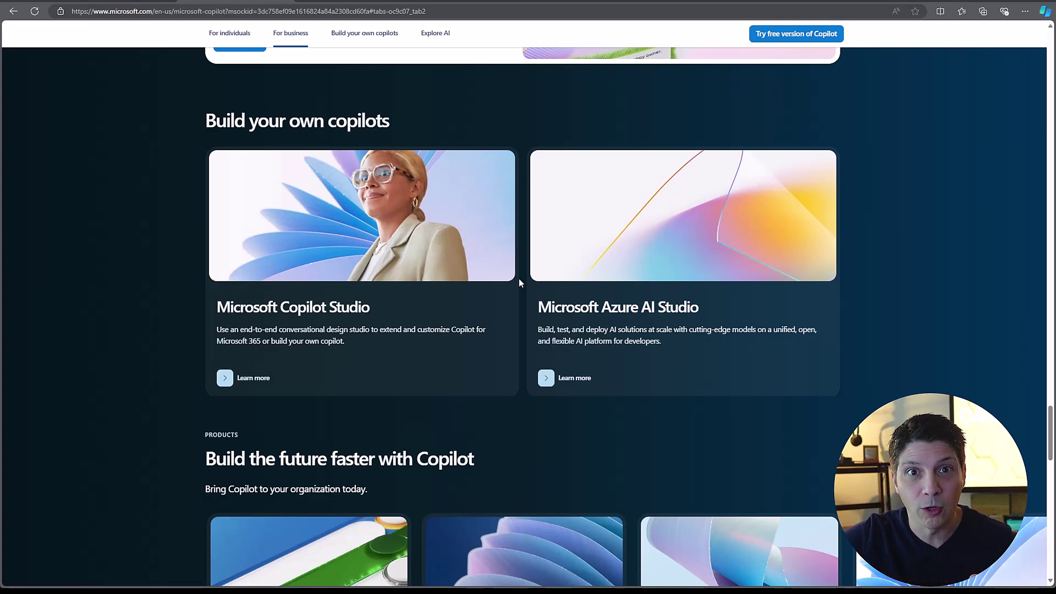
key("alt+Left")
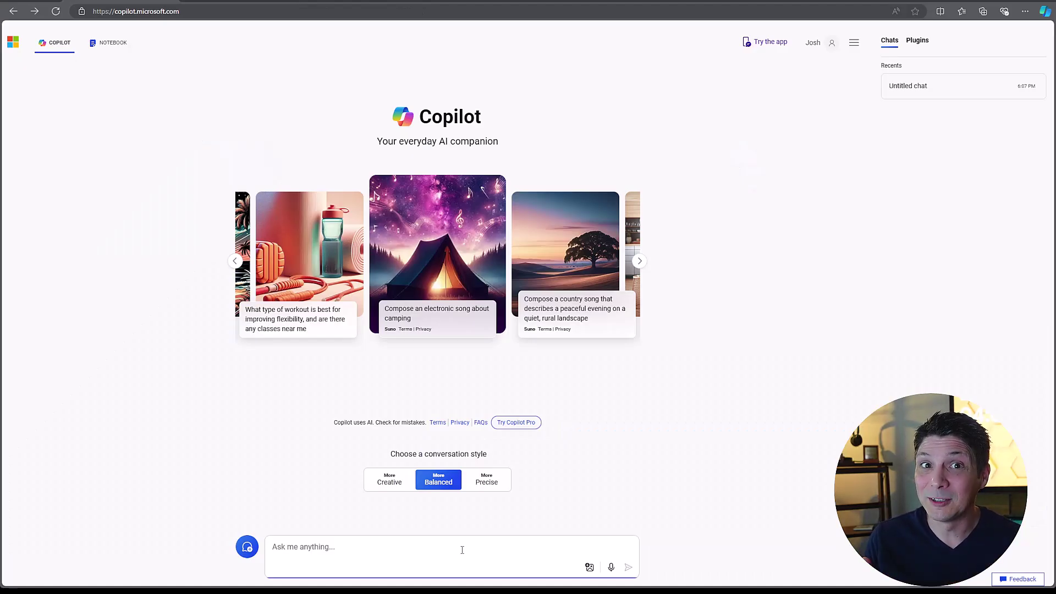
Ask Copilot for a brief history of ice cream's invention written as a fun poem.
left_click(462, 550)
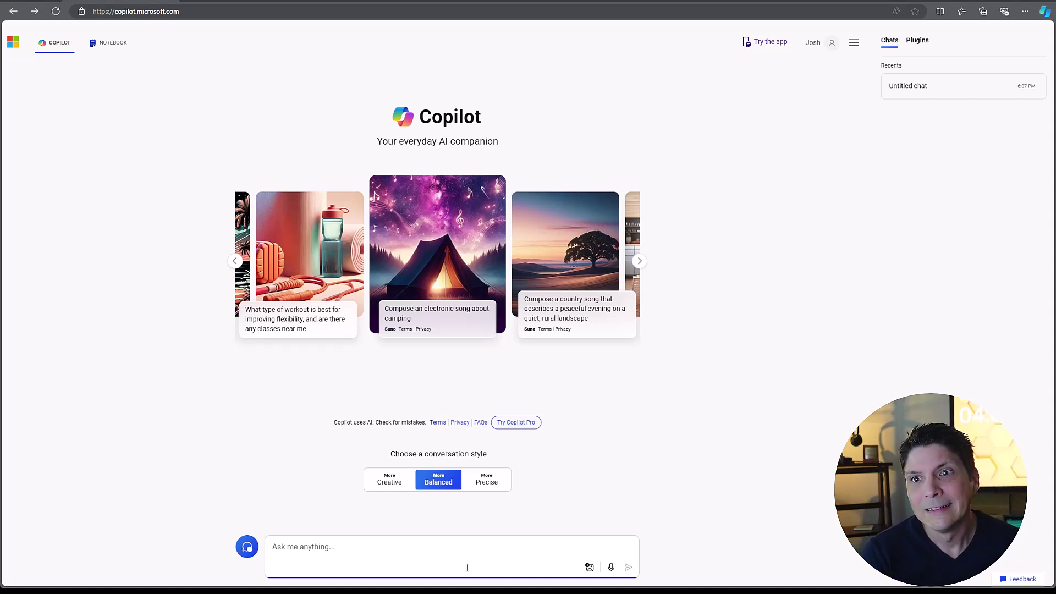
type("Give me a b")
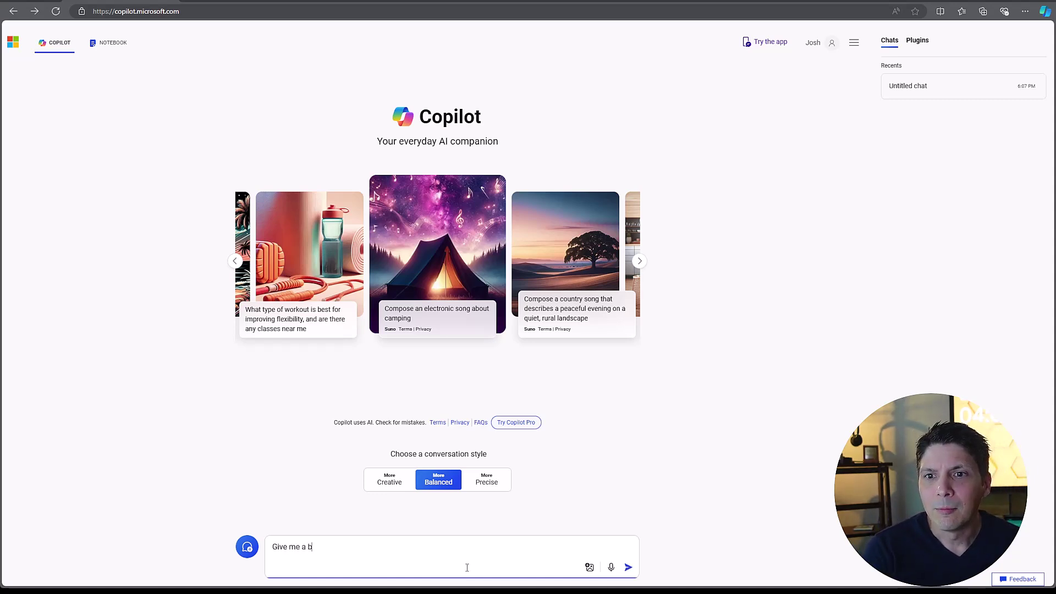
type("rief hist")
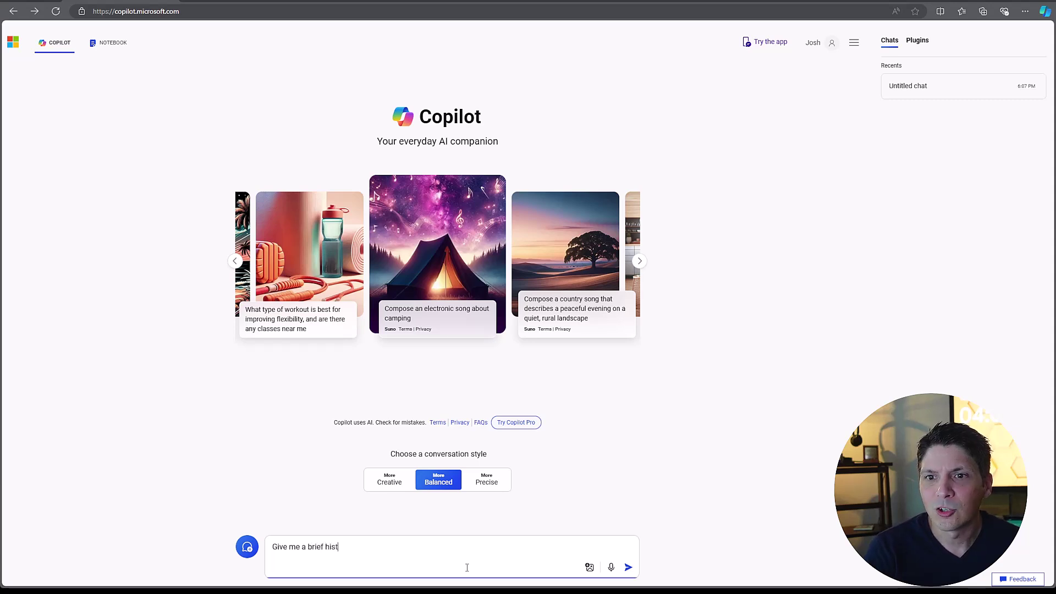
type("ory on the")
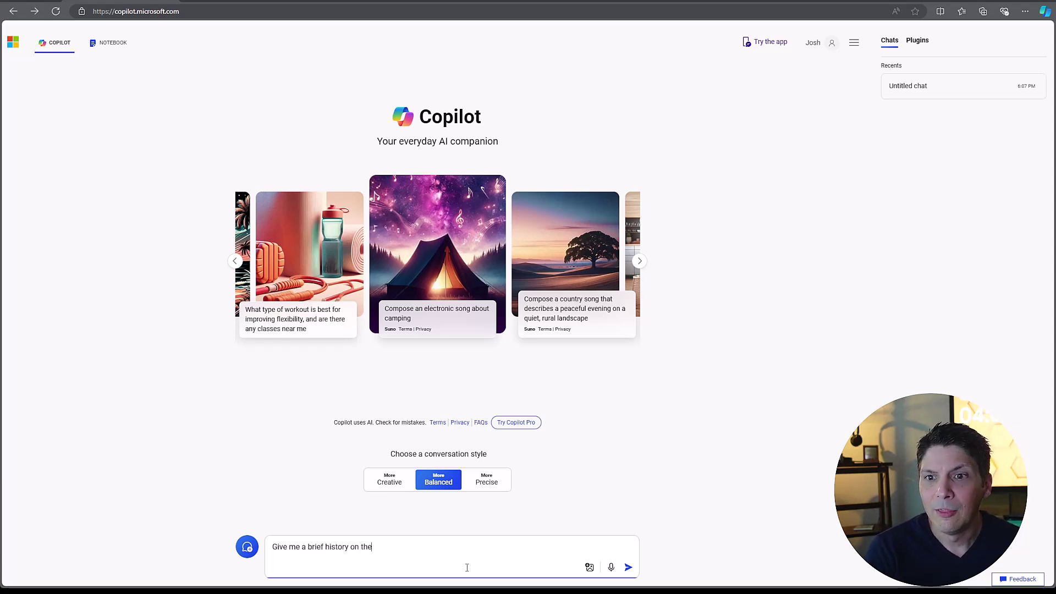
type(" invention of")
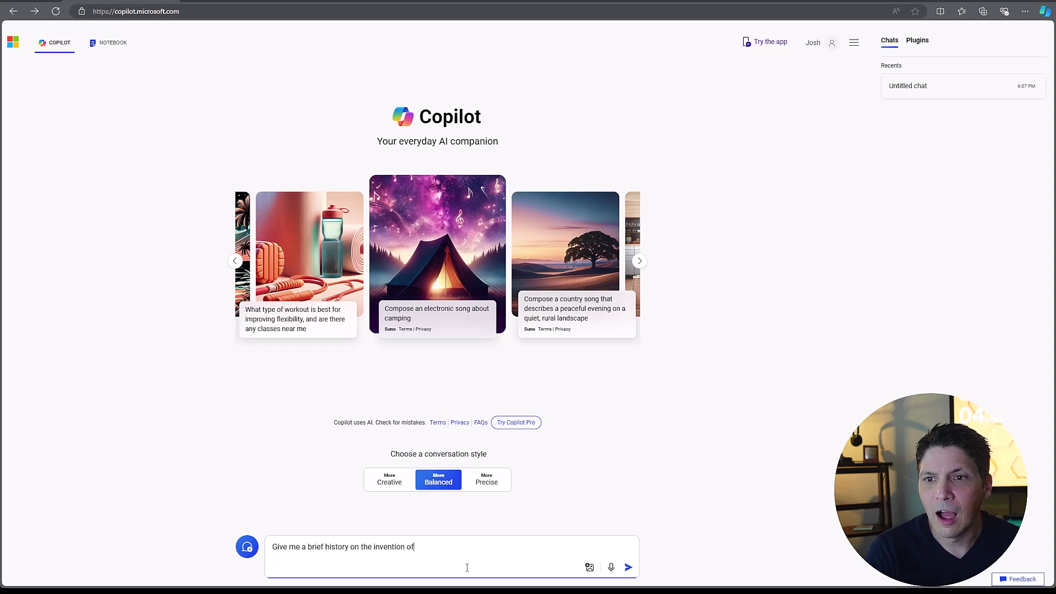
type(" ice cream")
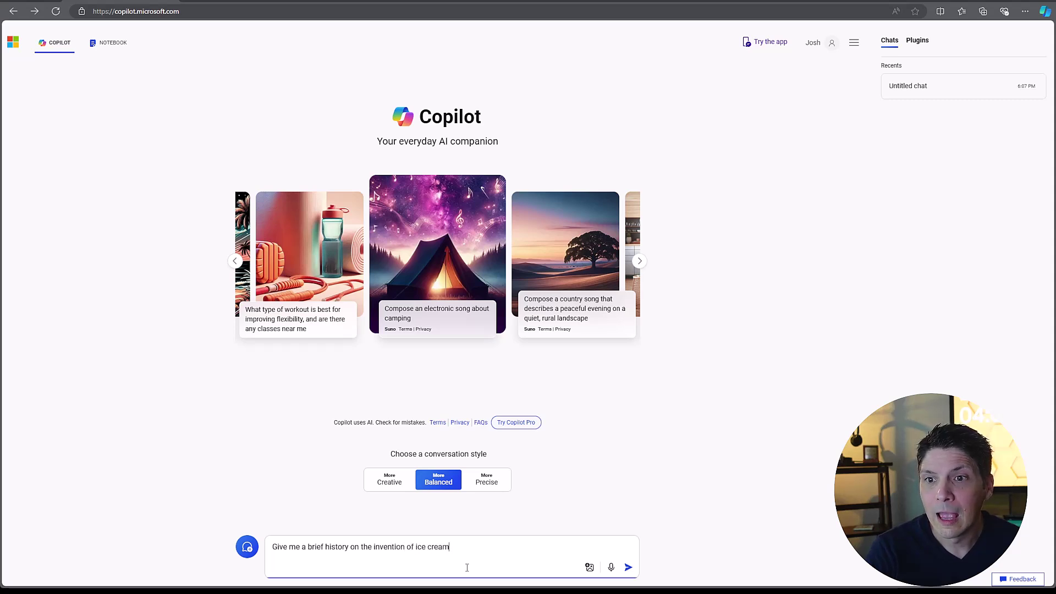
type(", and turn it")
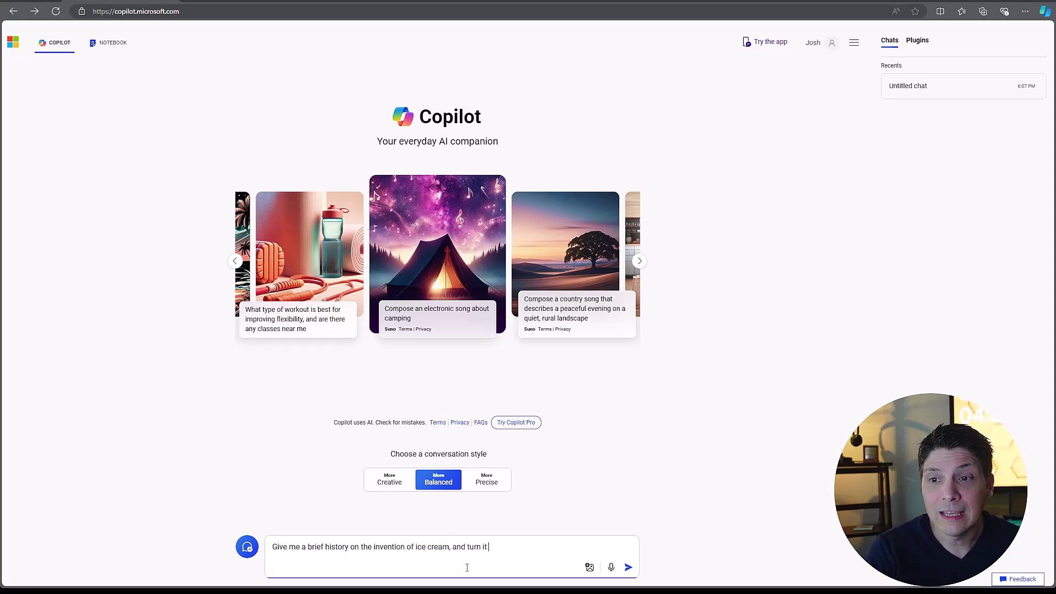
type("into a fnu ")
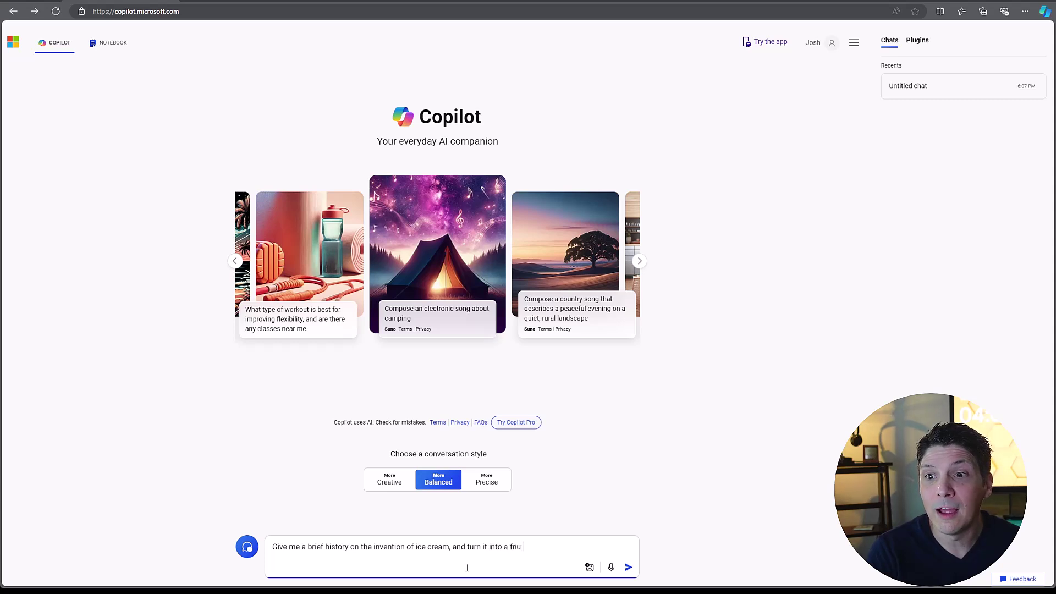
key("BackSpace")
key("BackSpace")
key("BackSpace")
type("un poem")
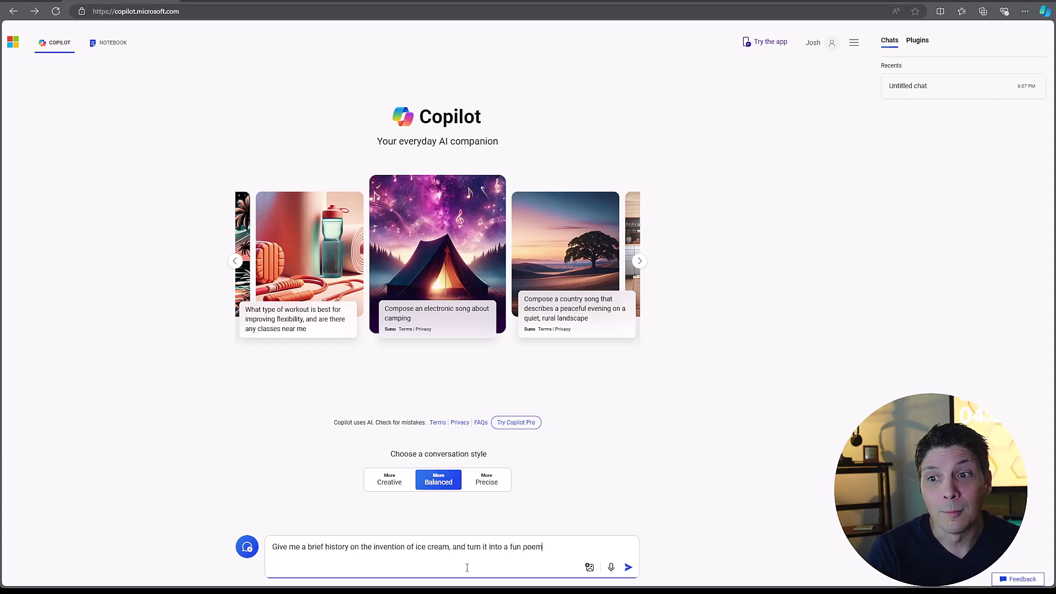
type(".")
key("Return")
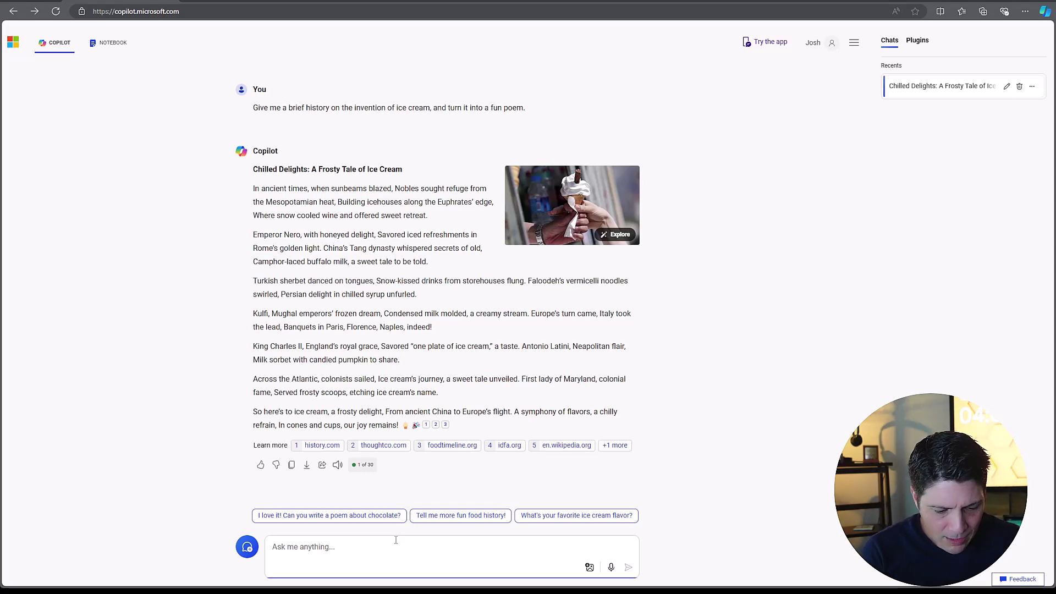
Send the prompt 'Create an image of the Statue of Liberty as if it were made out of candy.'.
type("Create ")
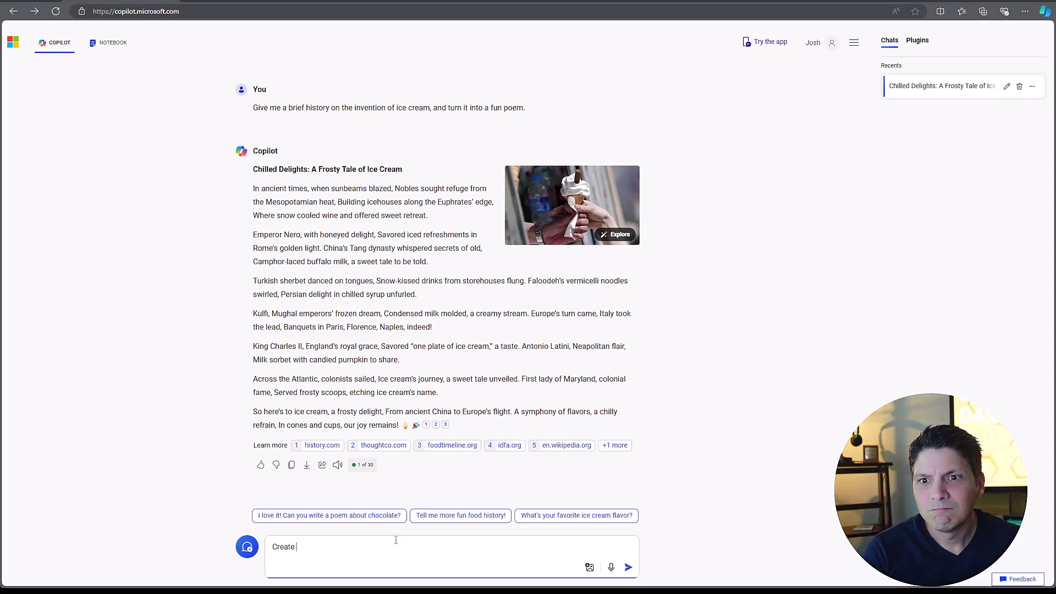
type("an image of the ")
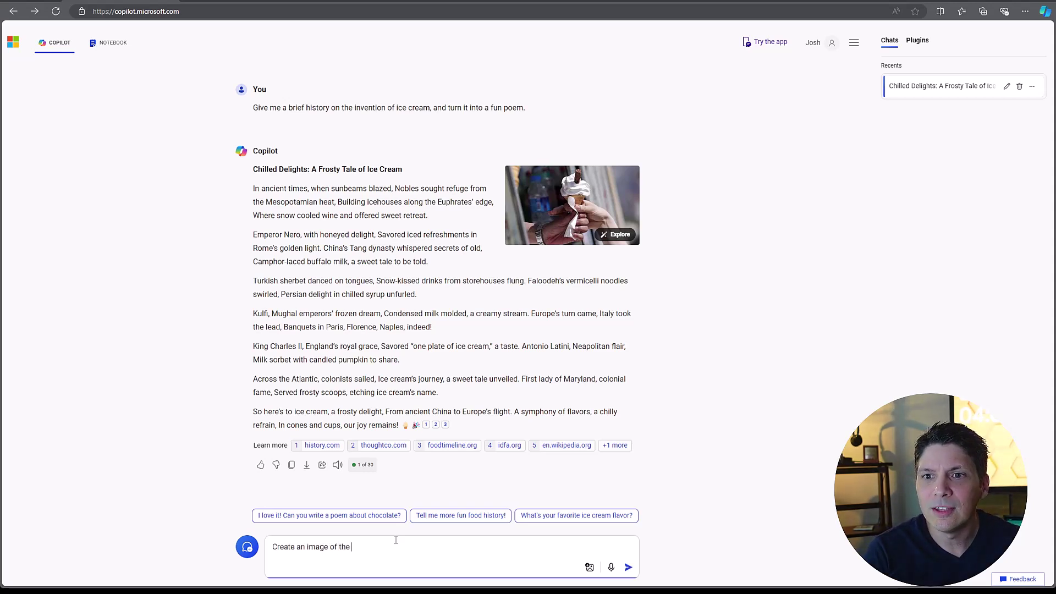
type("Statue of Liberty ")
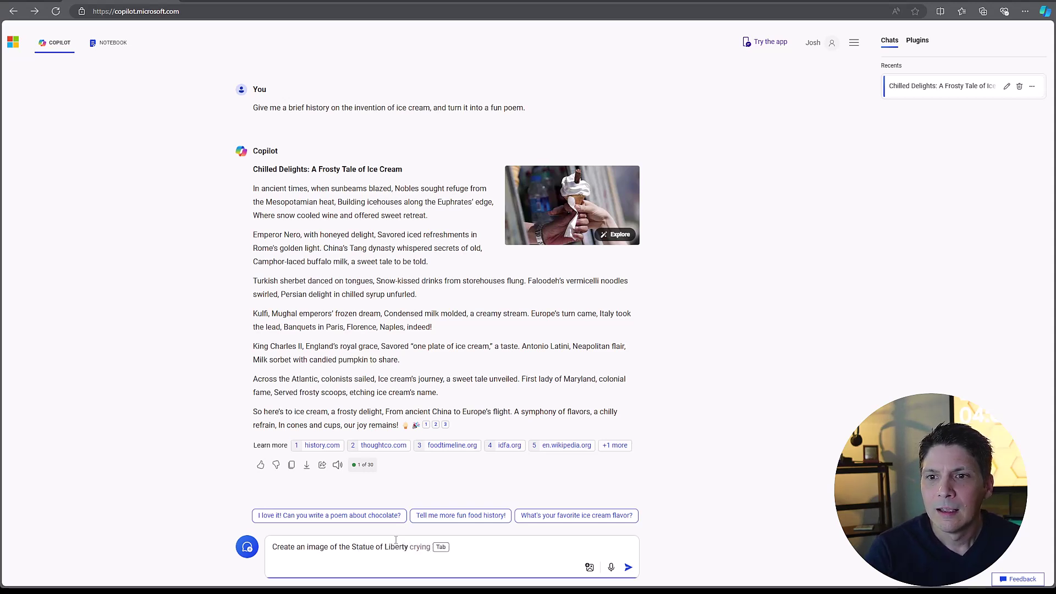
type("as if it were")
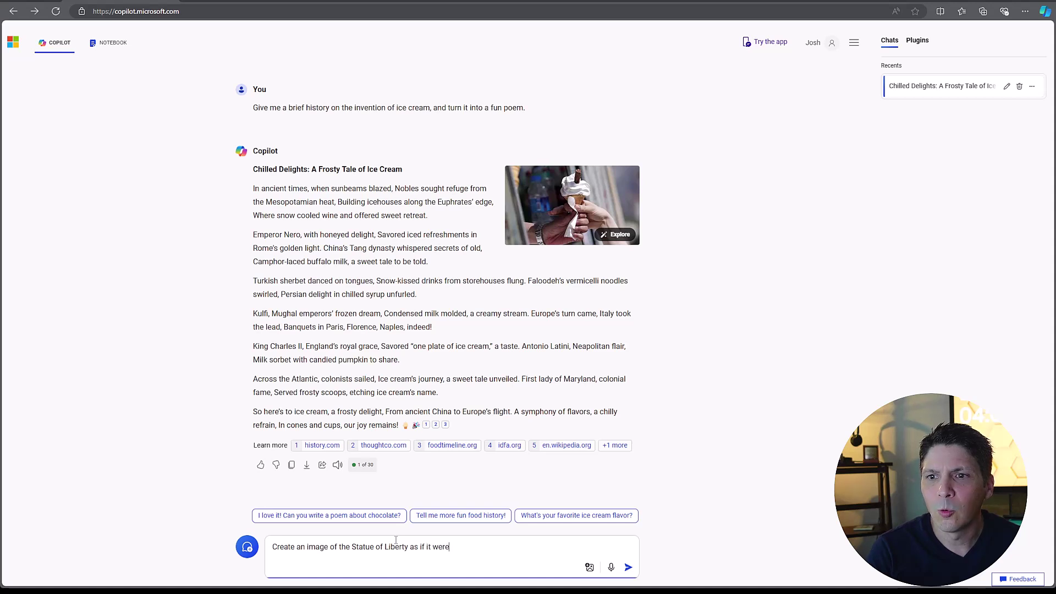
type(" made out of ")
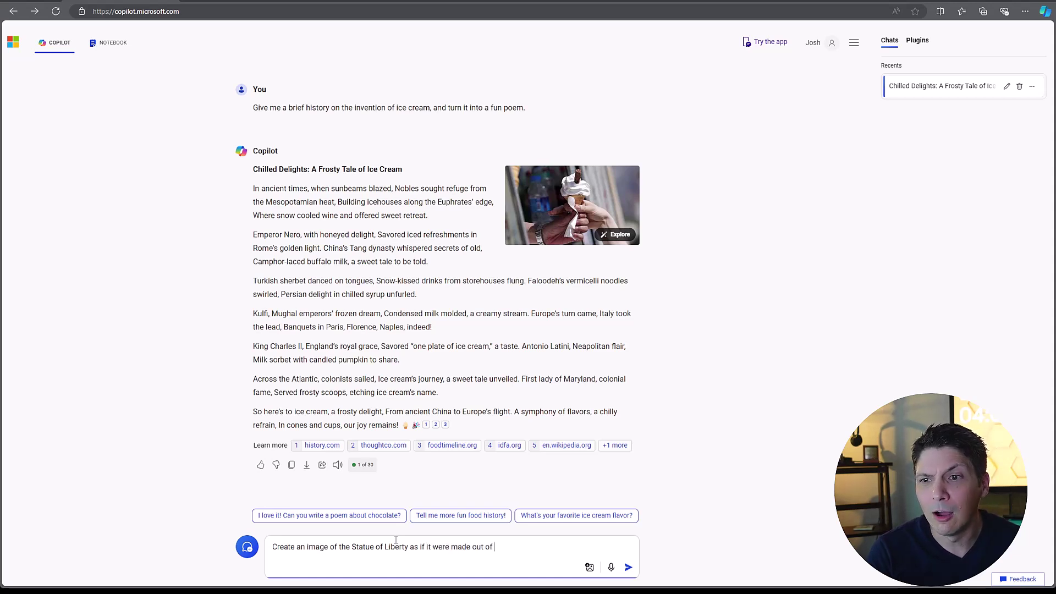
type("candy.")
key("Return")
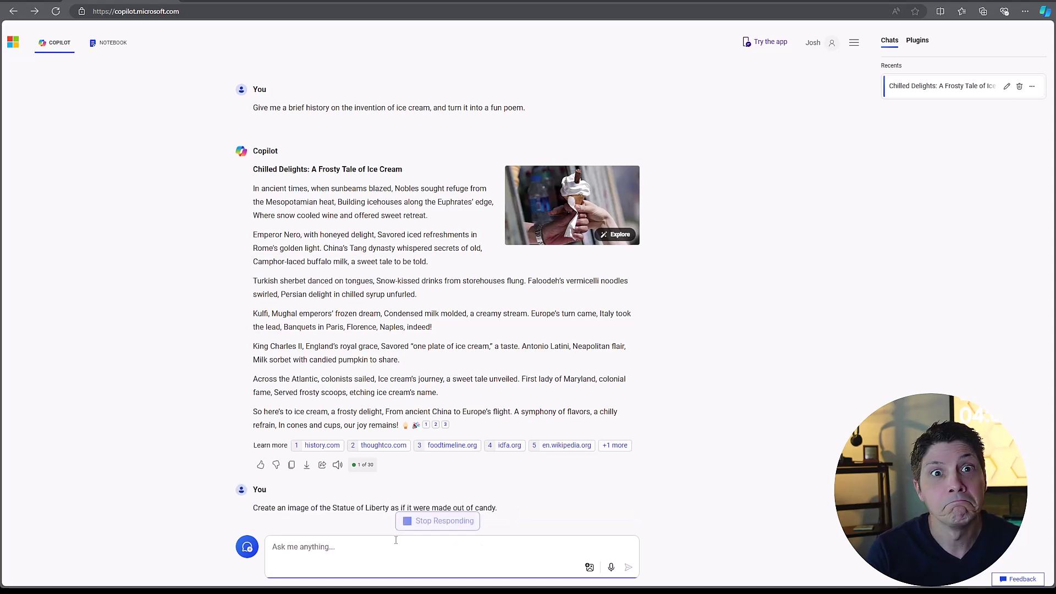